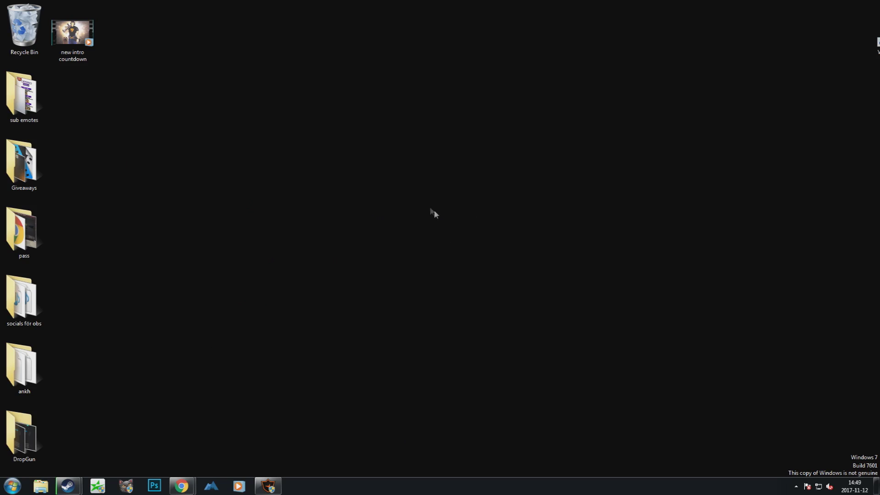
pyautogui.rightClick(378, 210)
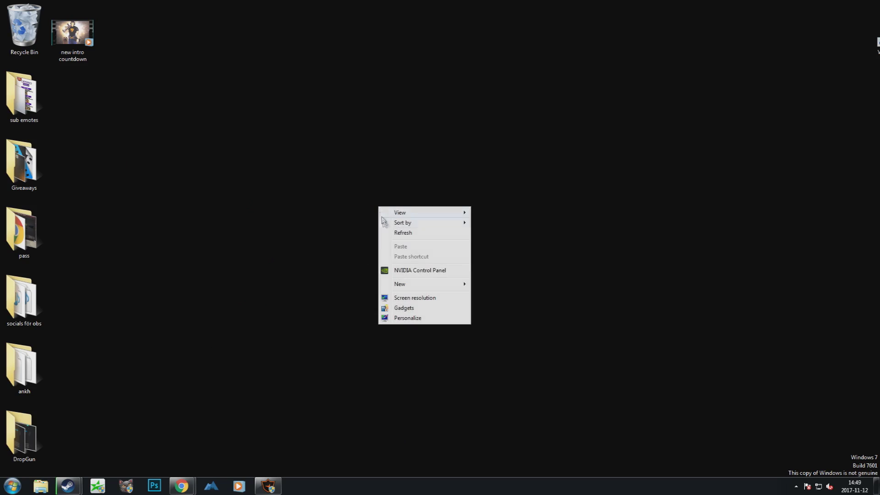
pyautogui.click(346, 214)
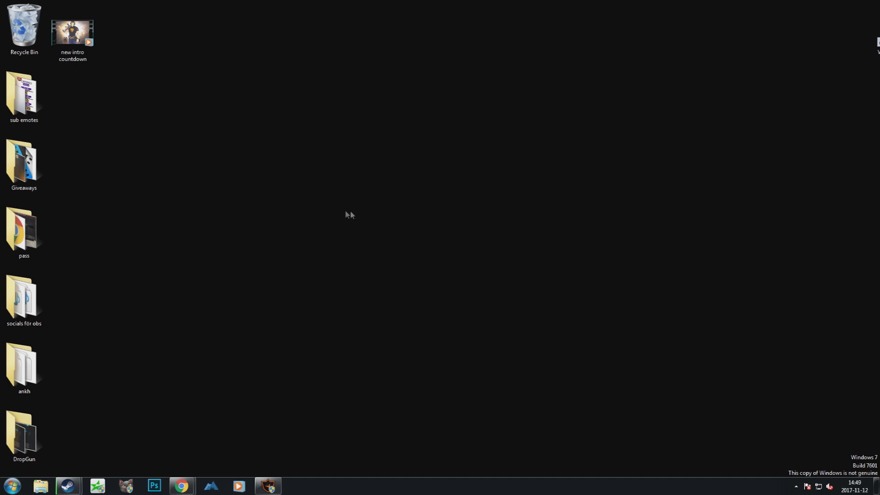
pyautogui.rightClick(379, 177)
pyautogui.click(321, 209)
pyautogui.rightClick(378, 201)
pyautogui.click(428, 264)
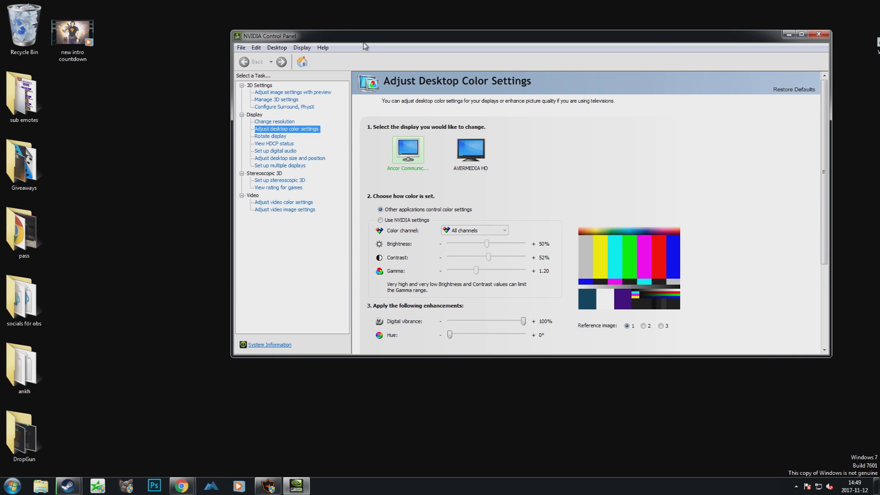
pyautogui.moveTo(364, 42); pyautogui.dragTo(334, 58)
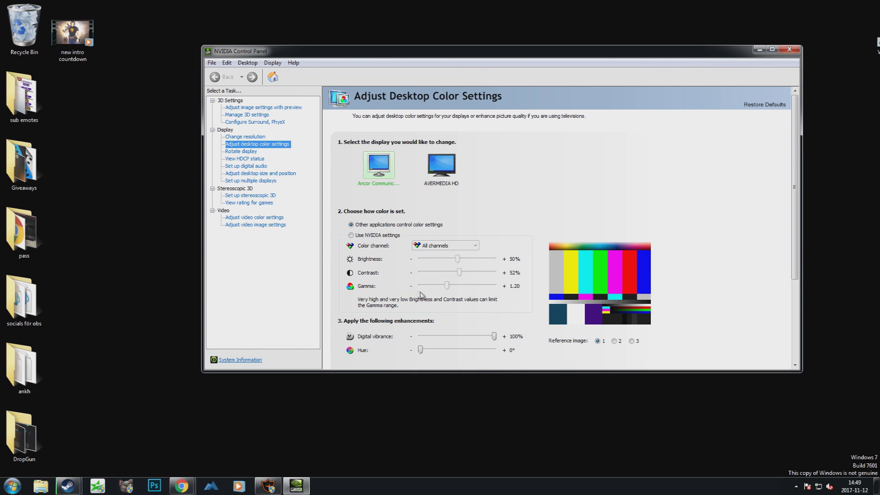
pyautogui.scroll(-3, 358, 257)
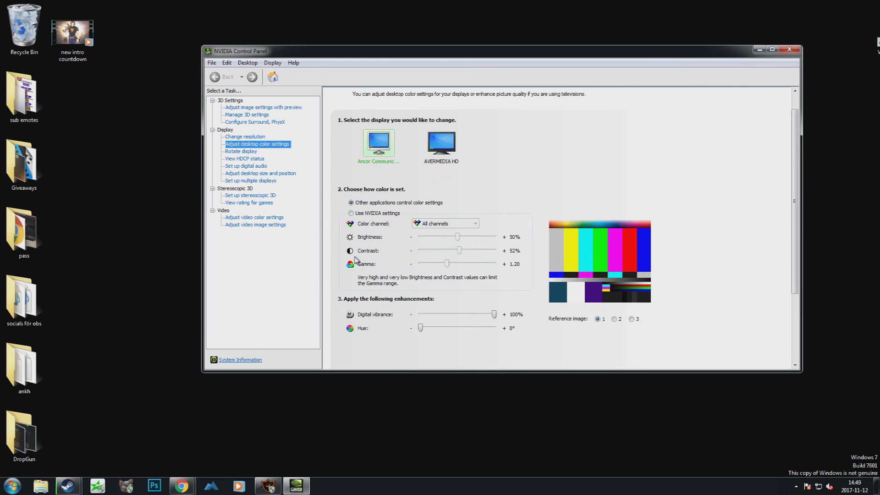
pyautogui.scroll(-1, 356, 260)
pyautogui.scroll(1, 458, 316)
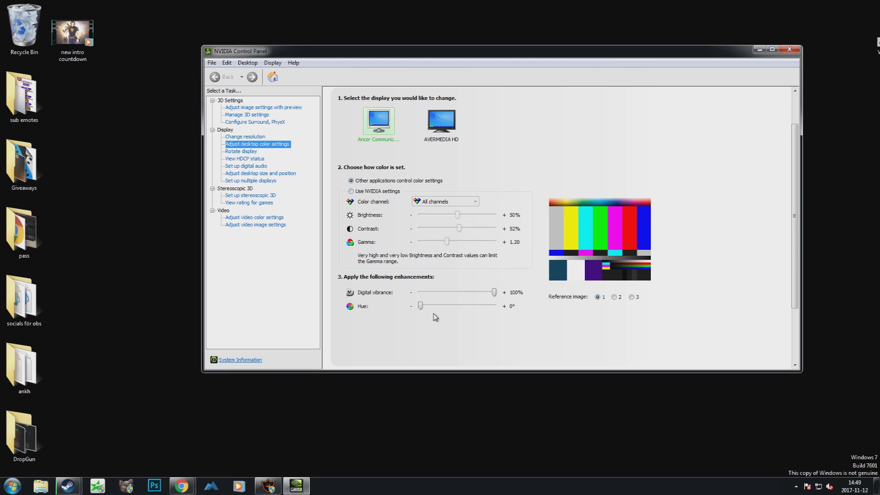
pyautogui.hotkey('alt', 'F4')
# Reopen NVIDIA Control Panel from the desktop context menu on Adjust desktop color settings.
pyautogui.rightClick(424, 227)
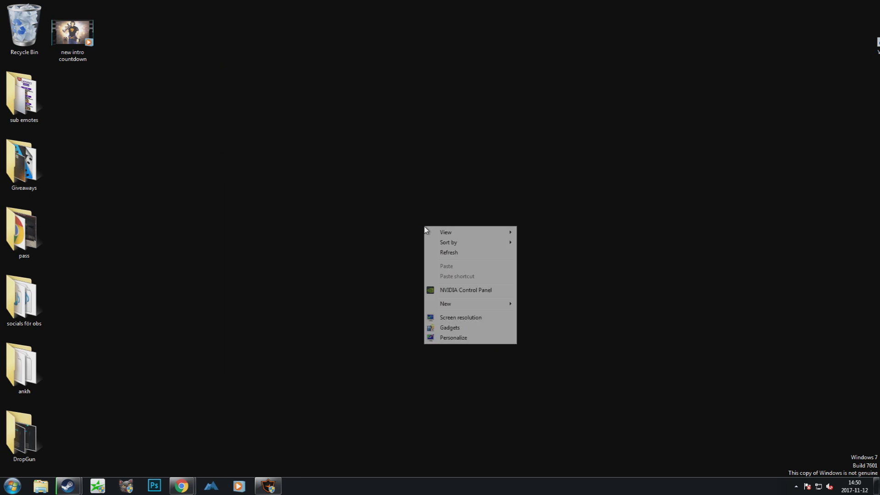
pyautogui.rightClick(349, 187)
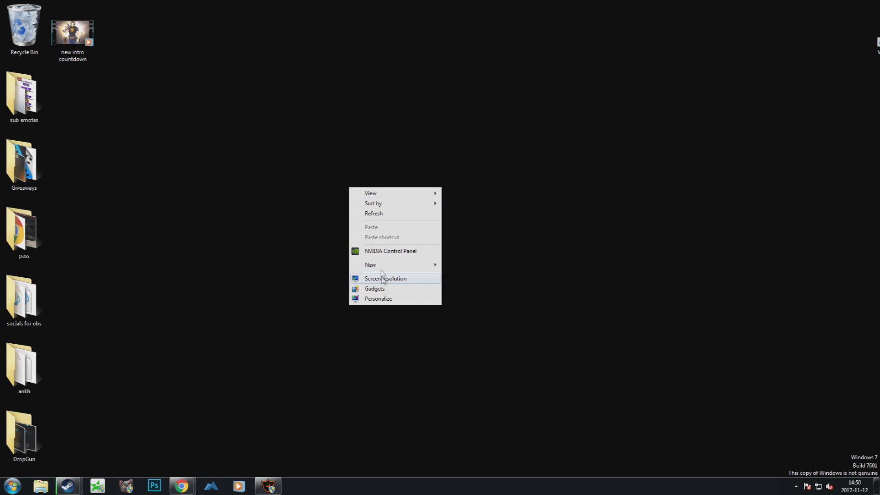
pyautogui.click(380, 253)
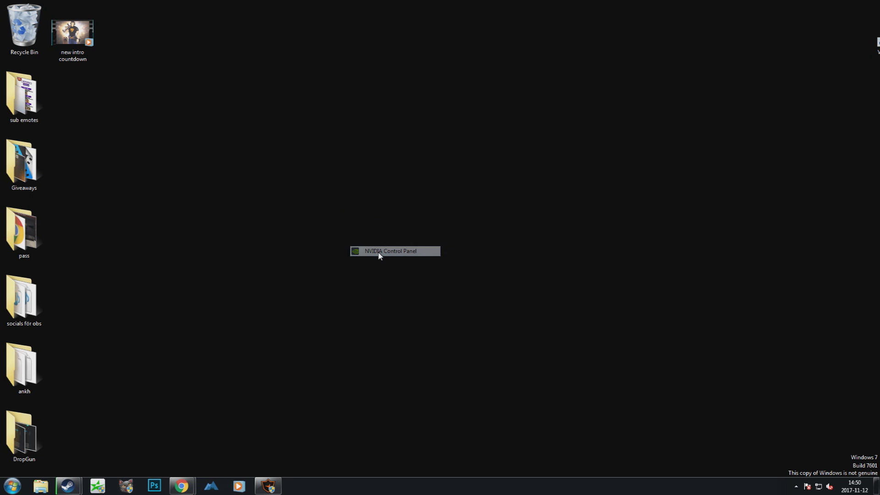
# Scroll down to Digital vibrance and nudge its slider from 100%.
pyautogui.scroll(-1, 475, 217)
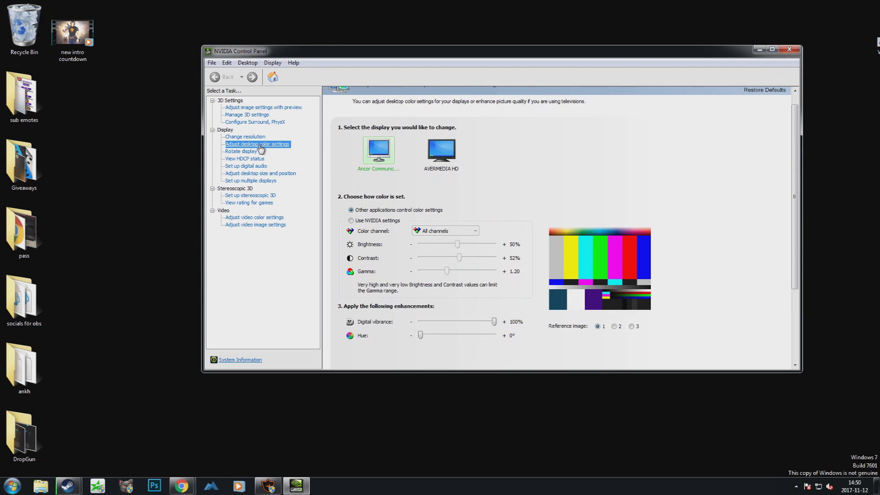
pyautogui.scroll(-1, 467, 254)
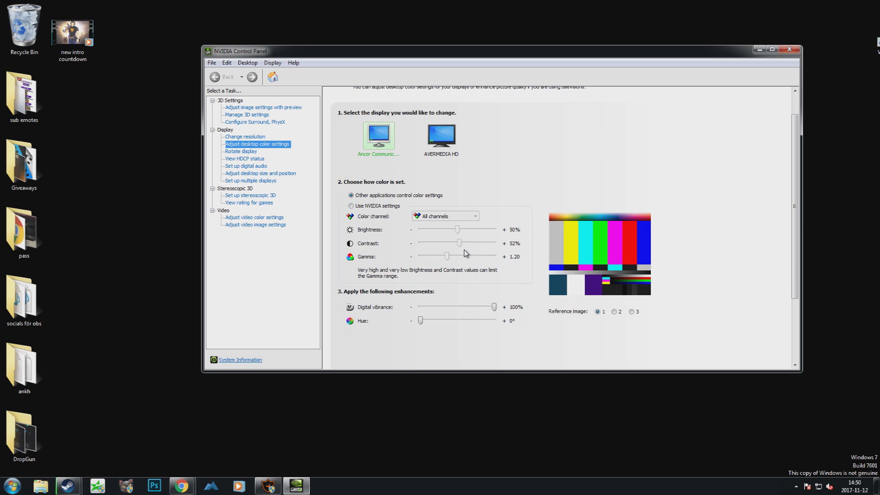
pyautogui.scroll(2, 467, 254)
pyautogui.scroll(-2, 467, 253)
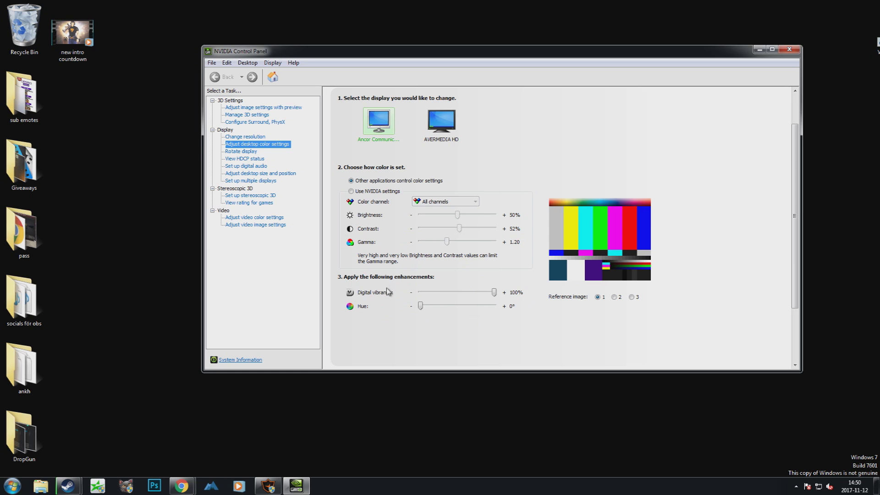
pyautogui.moveTo(494, 293)
pyautogui.mouseDown()
pyautogui.moveTo(483, 294)
pyautogui.moveTo(494, 293)
pyautogui.mouseUp()
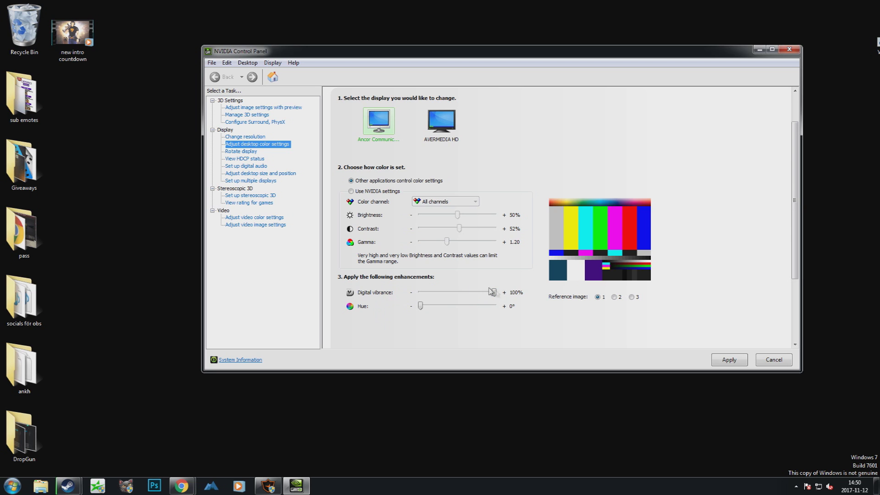
# Compare digital vibrance values against the jeep reference image, ending with vibrance back at 100%.
pyautogui.moveTo(494, 293)
pyautogui.mouseDown()
pyautogui.moveTo(414, 294)
pyautogui.moveTo(496, 296)
pyautogui.mouseUp()
pyautogui.moveTo(495, 294); pyautogui.dragTo(498, 296)
pyautogui.moveTo(494, 295); pyautogui.dragTo(469, 294)
pyautogui.click(628, 299)
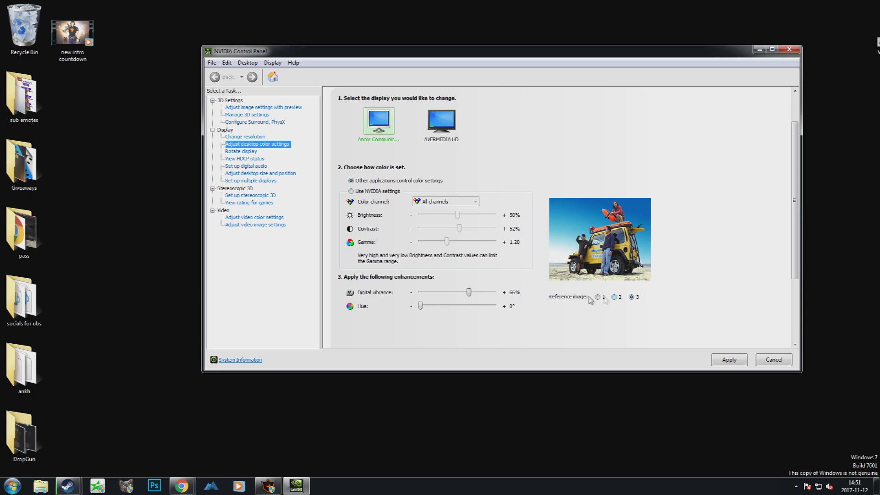
pyautogui.moveTo(469, 294)
pyautogui.mouseDown()
pyautogui.moveTo(439, 293)
pyautogui.moveTo(516, 293)
pyautogui.moveTo(447, 294)
pyautogui.moveTo(499, 296)
pyautogui.mouseUp()
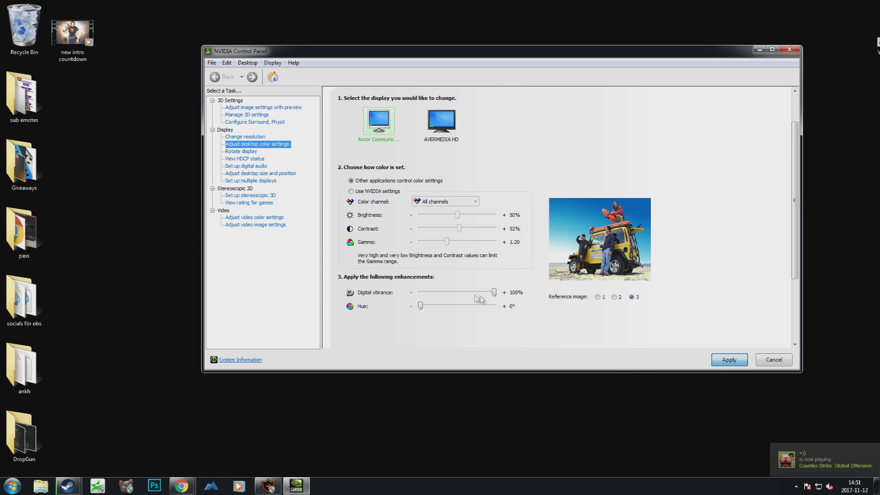
pyautogui.click(245, 137)
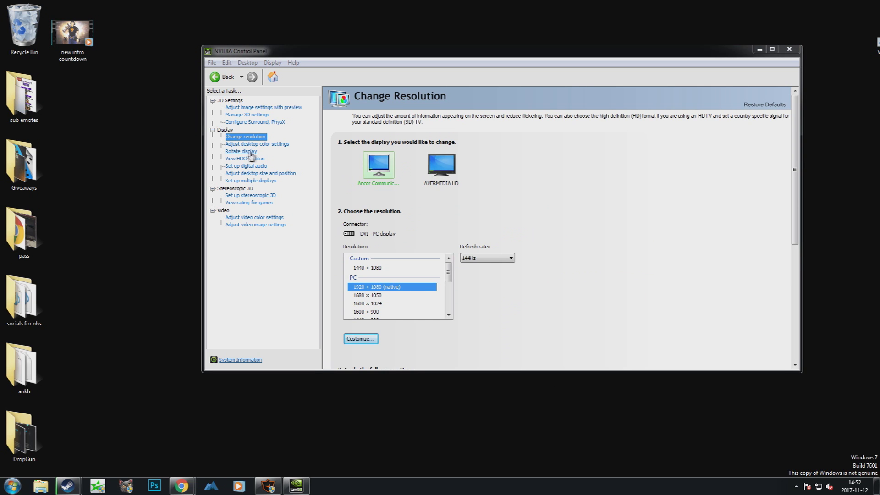
# Review Rotate display and desktop size and position with Full-screen scaling kept, then return to Change resolution.
pyautogui.click(256, 144)
pyautogui.click(251, 151)
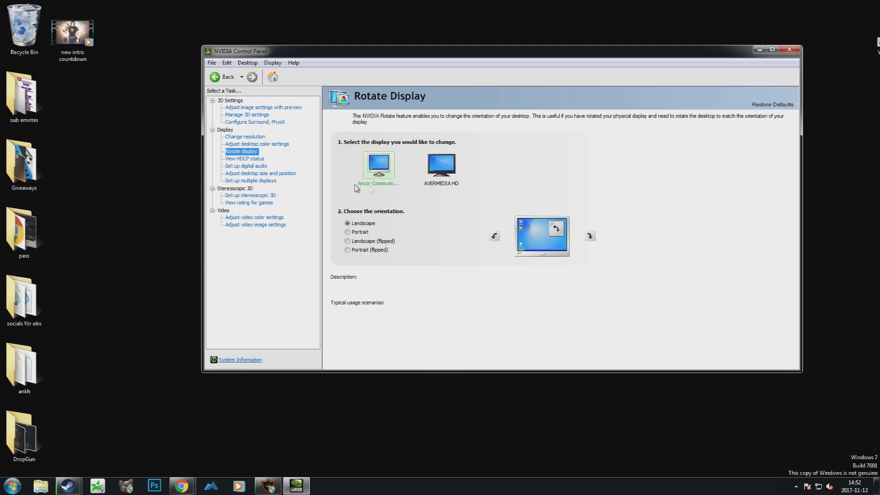
pyautogui.click(245, 158)
pyautogui.click(250, 174)
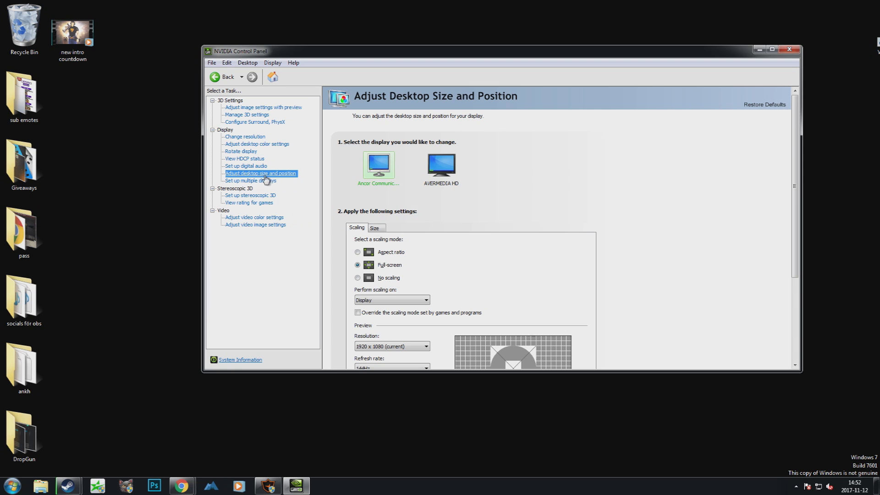
pyautogui.scroll(-3, 457, 227)
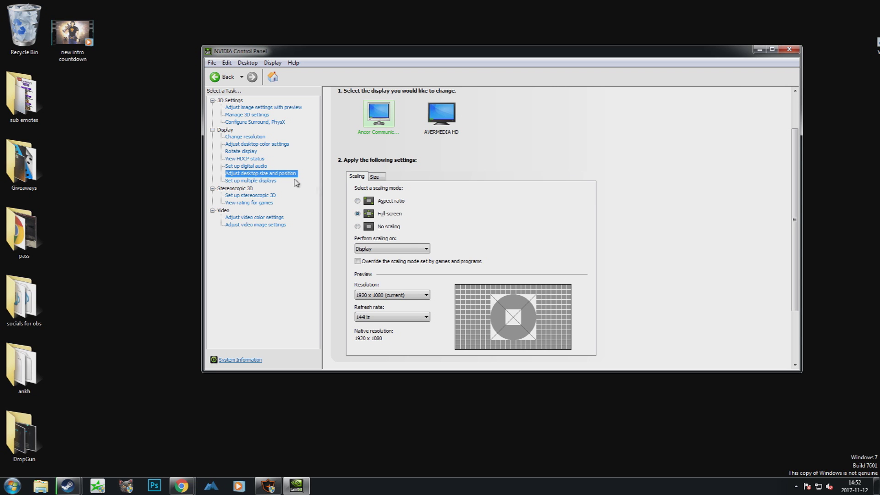
pyautogui.click(258, 138)
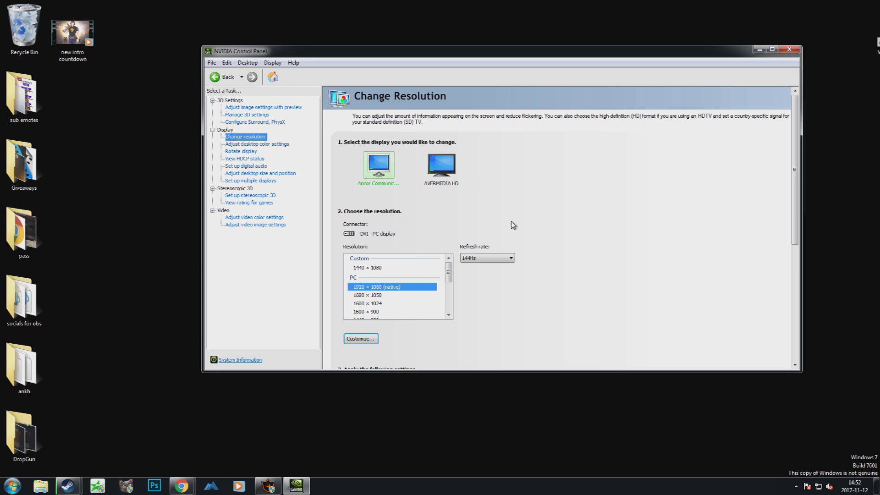
# Set the refresh rate to 144Hz at 1920 × 1080, apply it and keep the change.
pyautogui.click(504, 258)
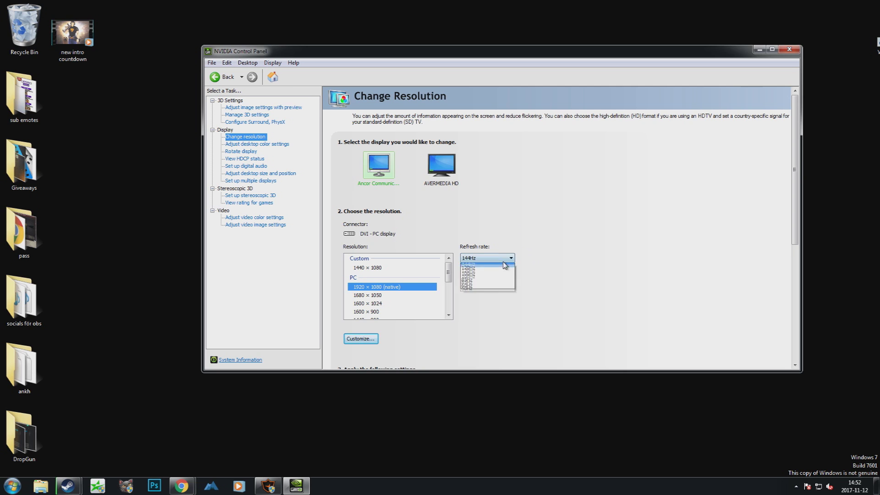
pyautogui.click(475, 266)
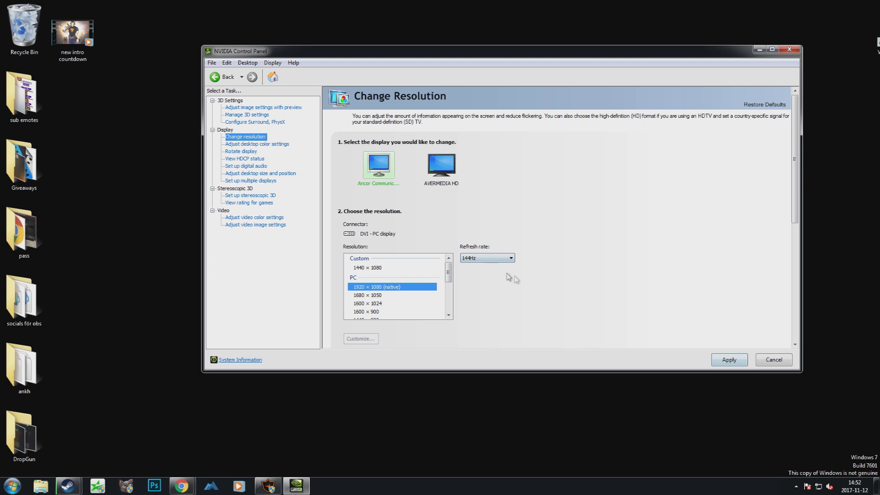
pyautogui.click(729, 360)
pyautogui.click(554, 231)
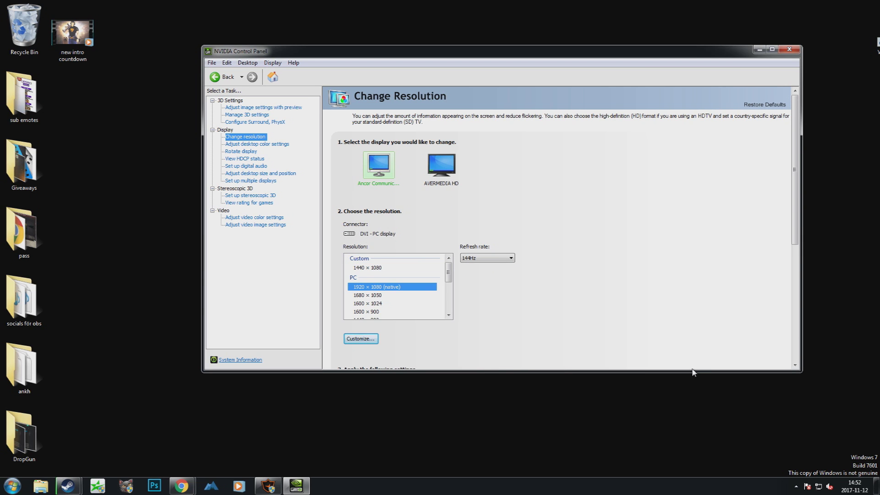
# Move the window and recheck the refresh rate list, confirming 144Hz stays selected.
pyautogui.moveTo(440, 59); pyautogui.dragTo(448, 31)
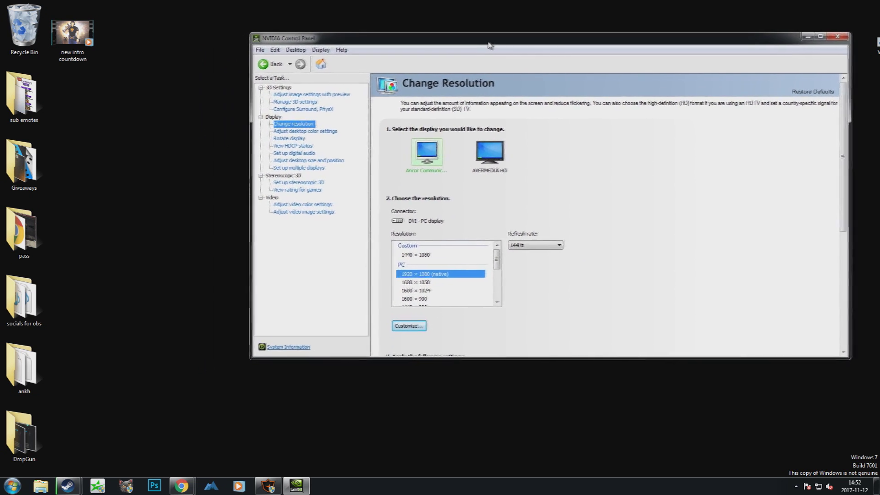
pyautogui.click(513, 230)
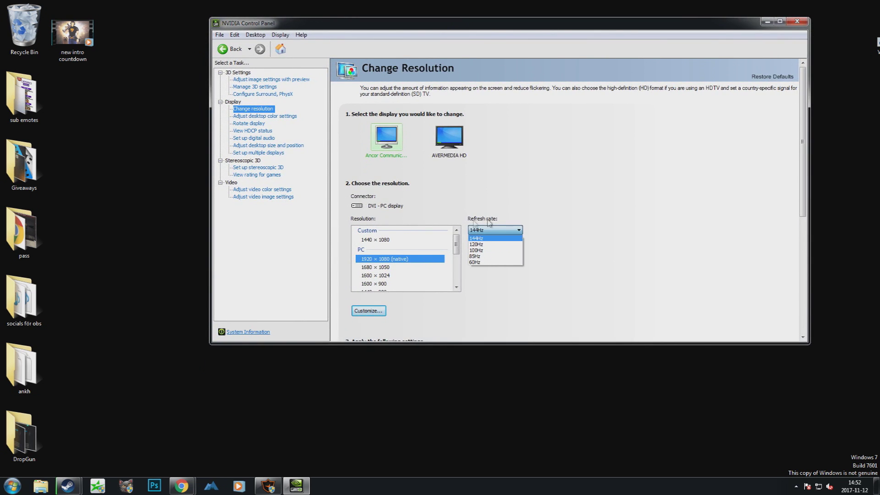
pyautogui.click(570, 210)
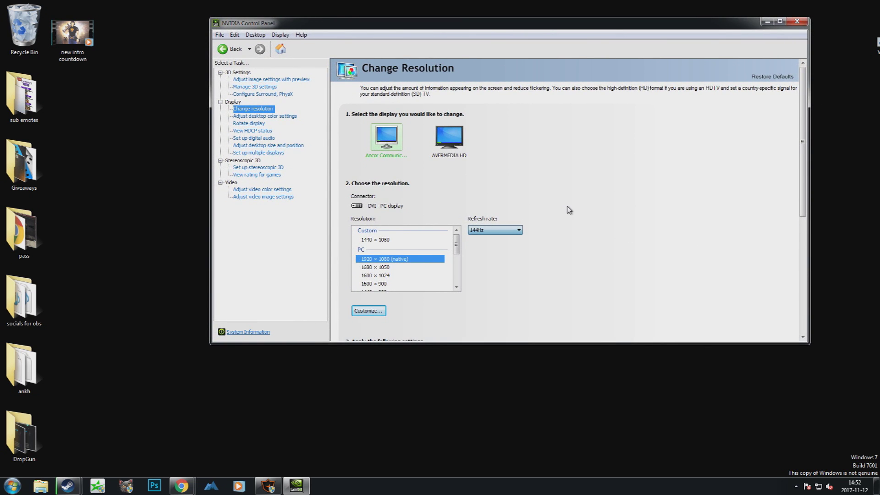
pyautogui.scroll(-4, 494, 230)
# Close NVIDIA Control Panel with Alt+F4.
pyautogui.hotkey('alt', 'F4')
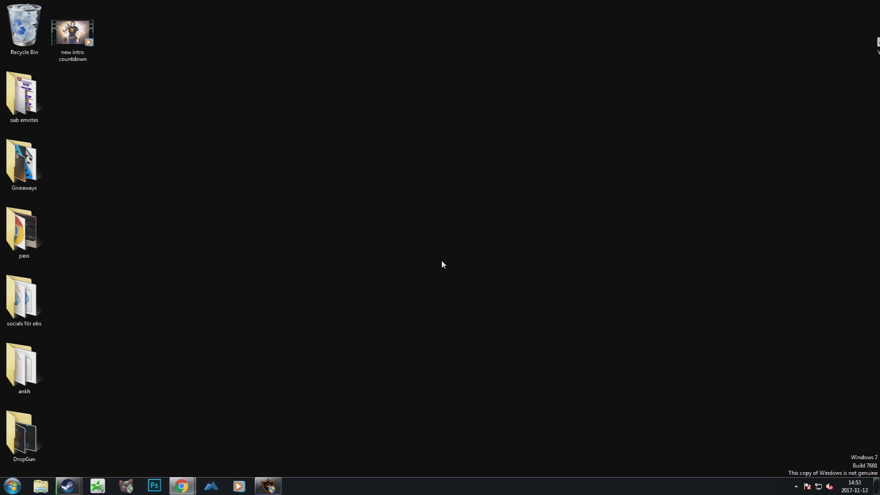